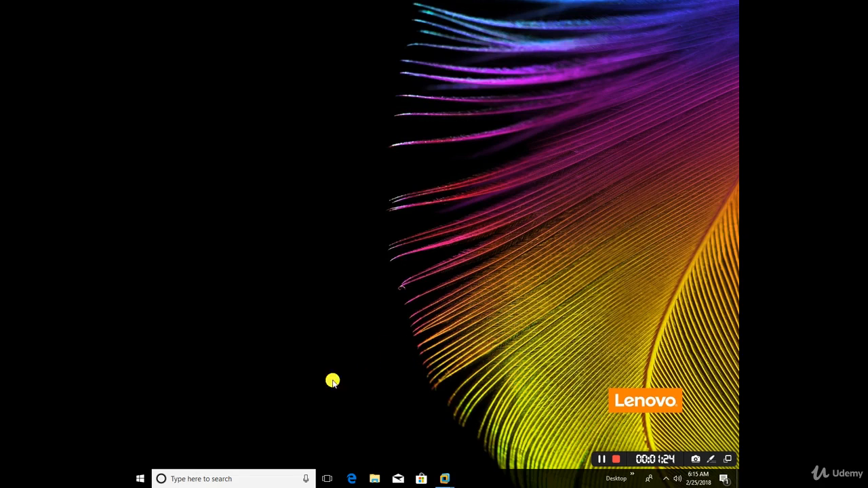
# Search the Start menu for 'setting' and launch the Settings app.
pyautogui.click(139, 477)
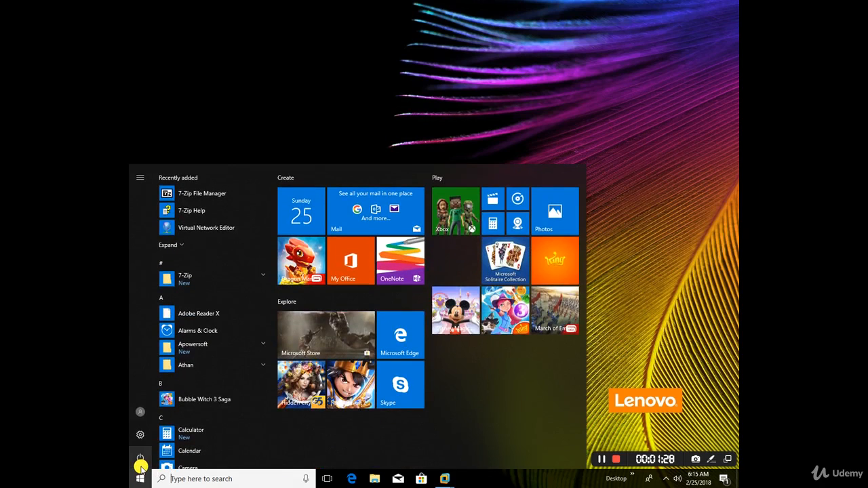
pyautogui.write('settin')
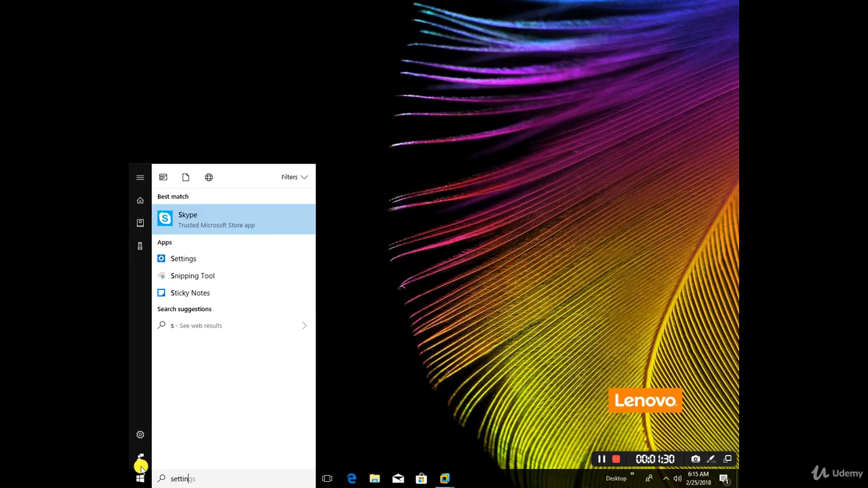
pyautogui.write('g')
pyautogui.press('Return')
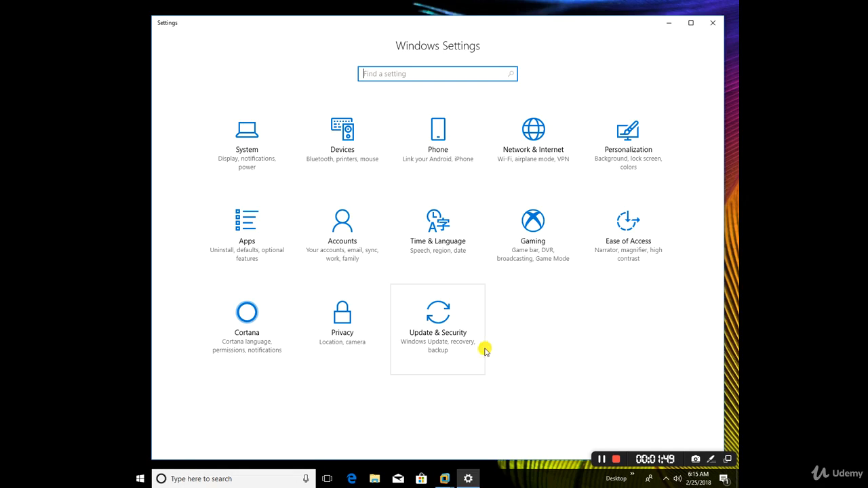
# Go to Update & Security and select Recovery in the left pane.
pyautogui.click(435, 322)
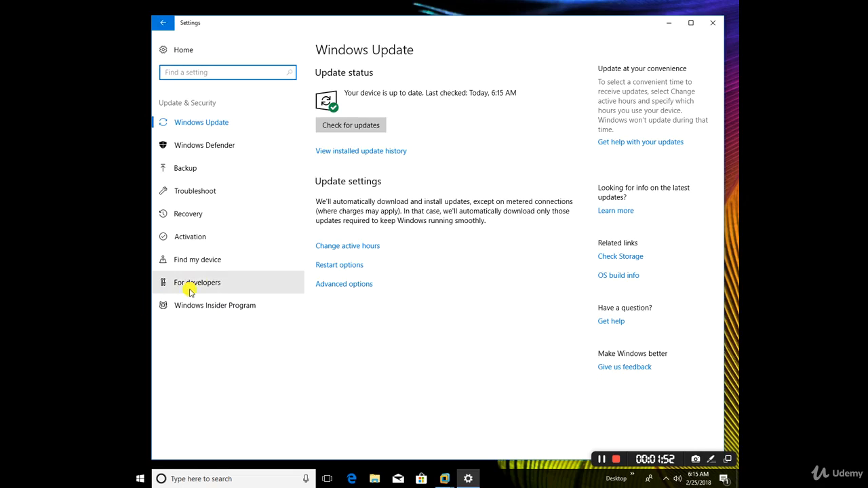
pyautogui.click(190, 214)
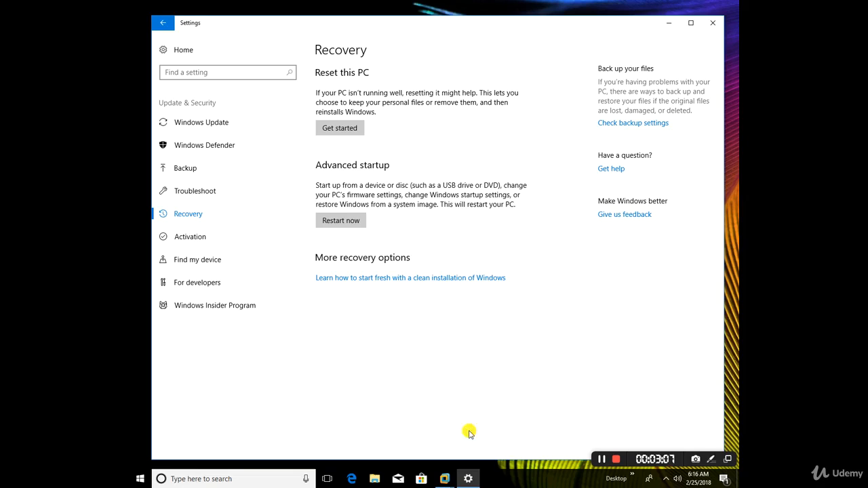
# Close Settings and switch to the Kali-Linux-2018.1-vm-amd64 VMware window from the taskbar.
pyautogui.click(709, 26)
pyautogui.moveTo(438, 483)
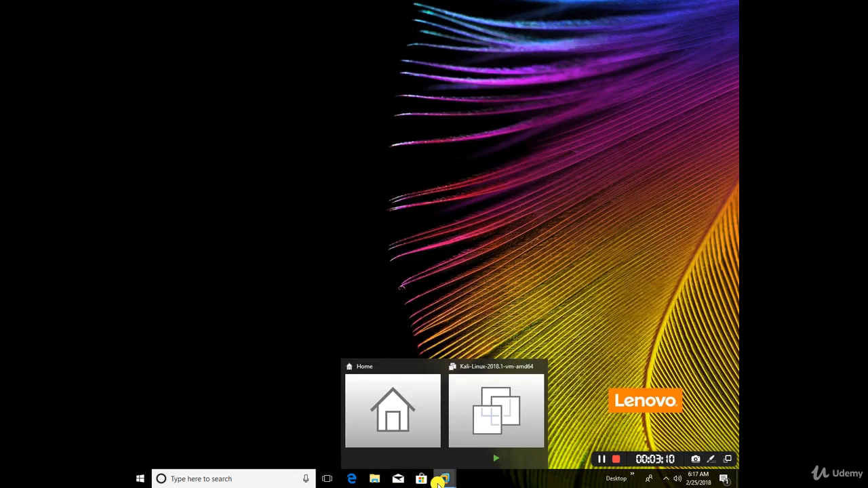
pyautogui.click(488, 423)
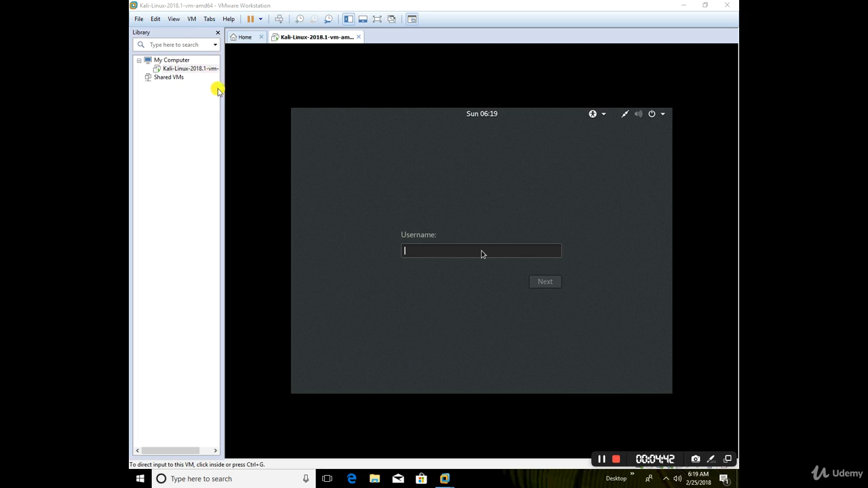
# Hide the Library pane and return to the Kali VM tab via the Home tab.
pyautogui.click(218, 32)
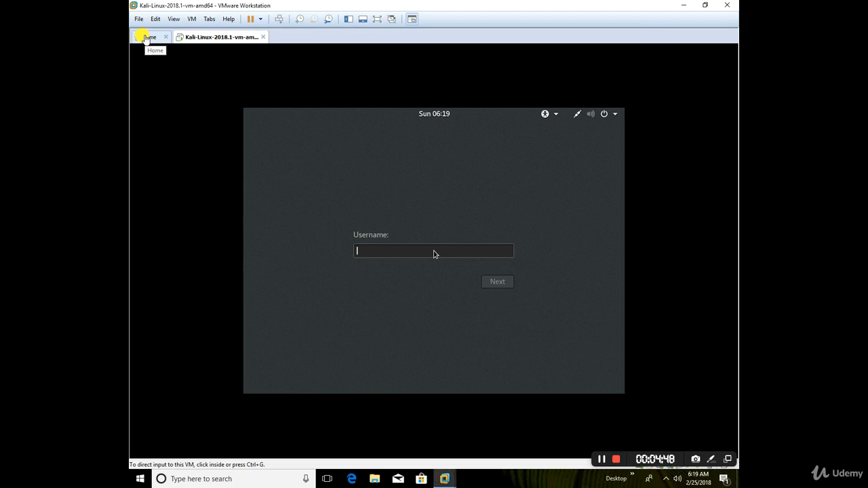
pyautogui.click(145, 37)
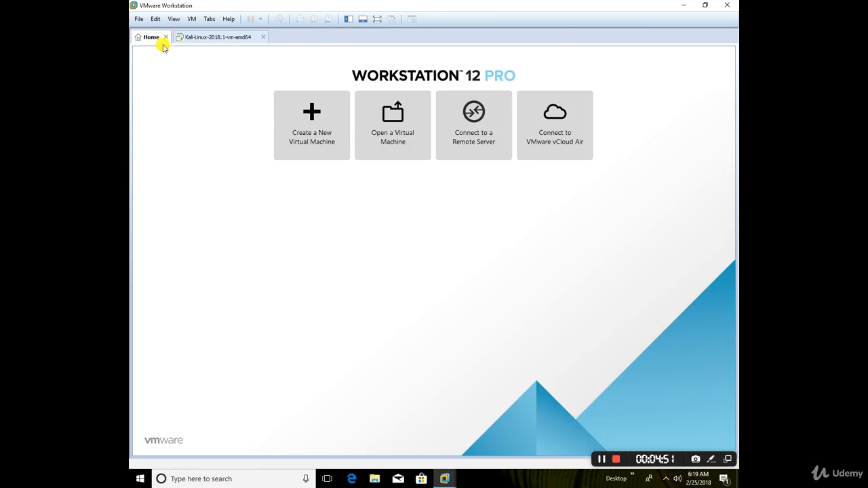
pyautogui.click(210, 38)
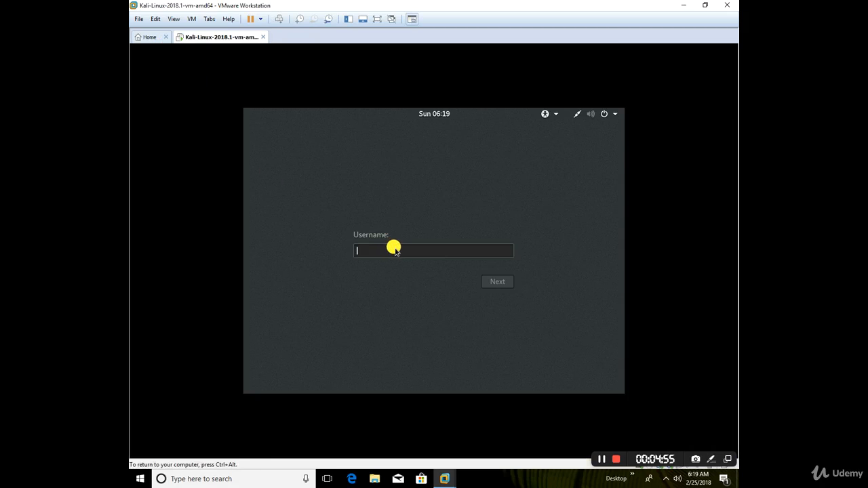
# Log in to the Kali VM as root with the account password.
pyautogui.write('root')
pyautogui.press('Return')
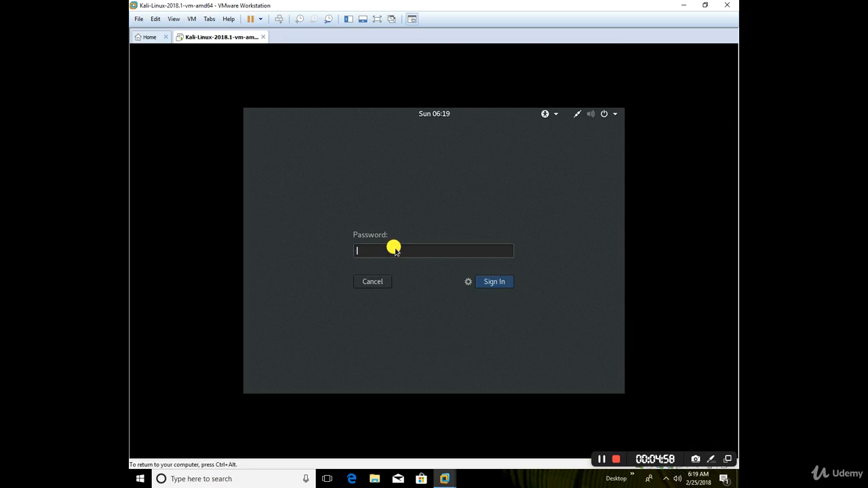
pyautogui.write('toor')
pyautogui.press('Return')
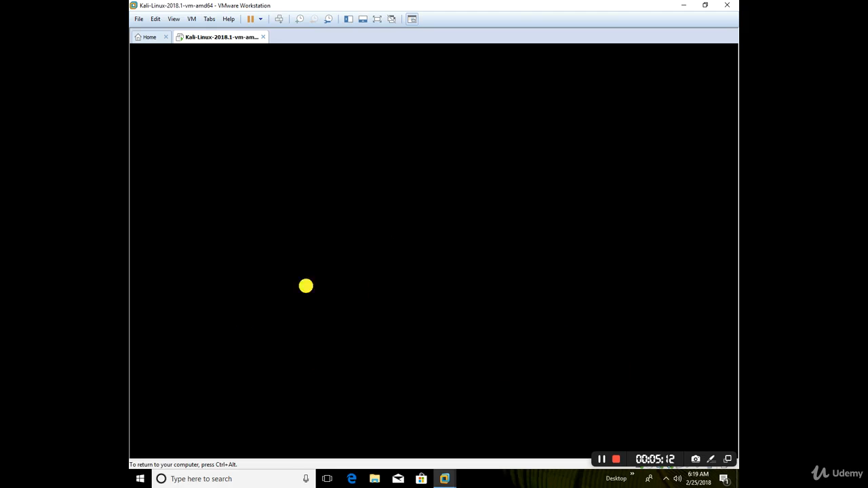
# Toggle input capture between Windows and the VM while the Kali desktop loads.
pyautogui.hotkey('ctrl', 'alt')
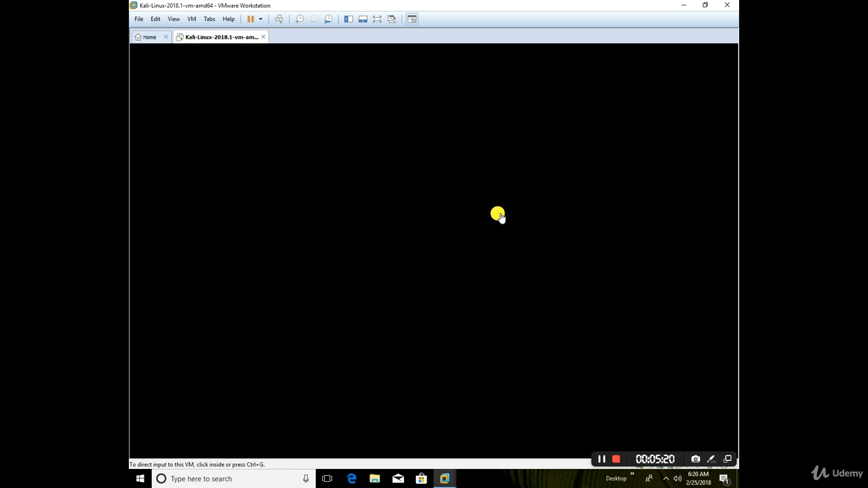
pyautogui.click(494, 181)
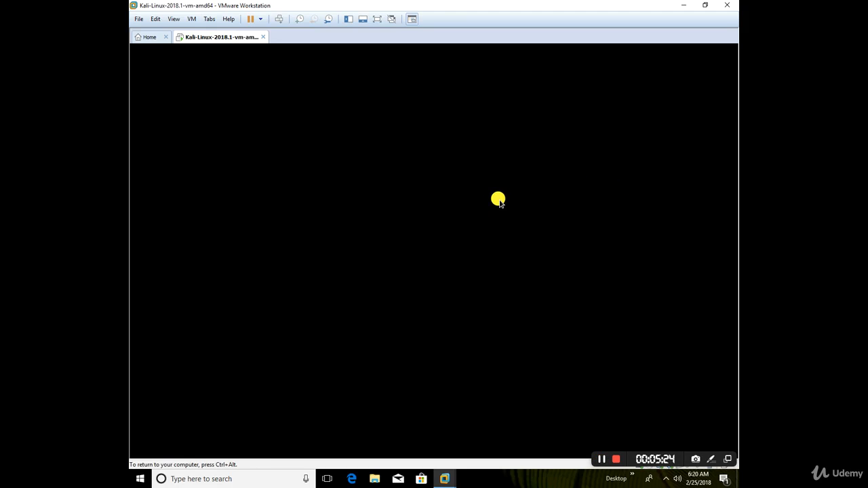
pyautogui.hotkey('ctrl', 'alt')
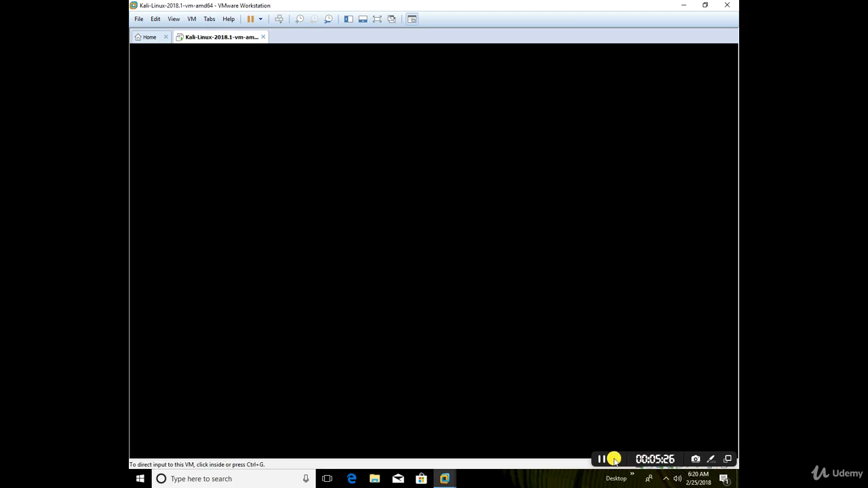
pyautogui.click(515, 335)
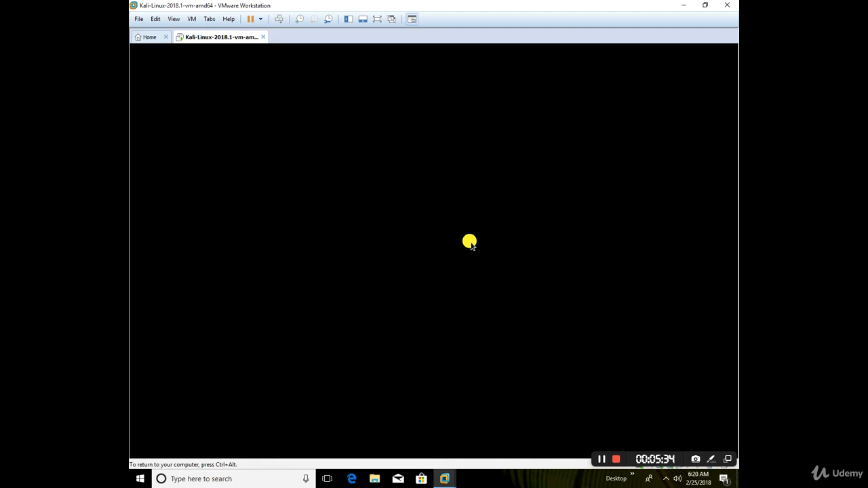
pyautogui.hotkey('ctrl', 'alt')
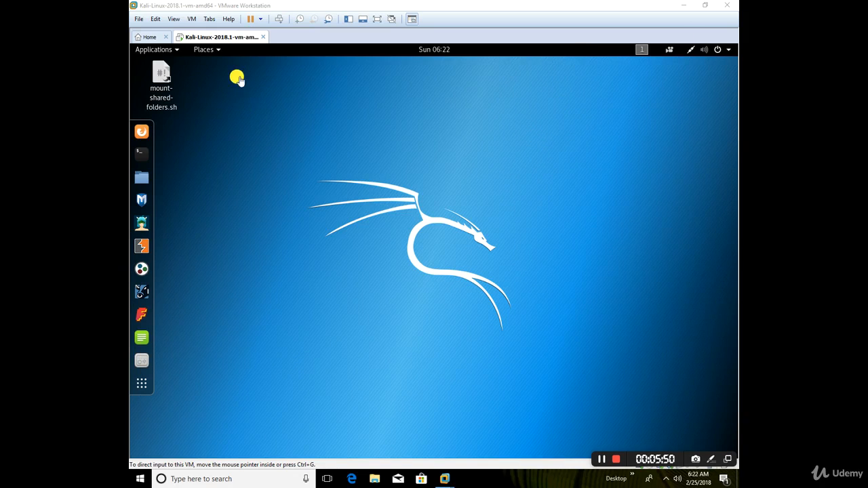
# Check the View > Autosize options, then return input focus to the Kali guest.
pyautogui.click(172, 19)
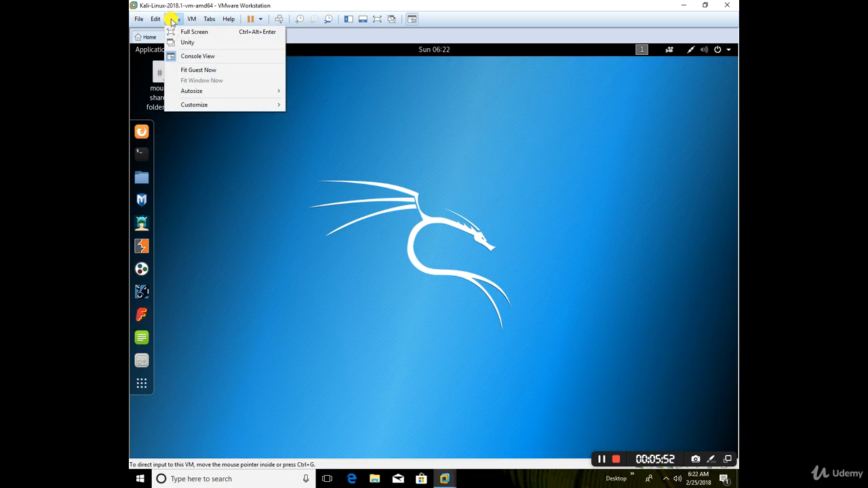
pyautogui.moveTo(216, 92)
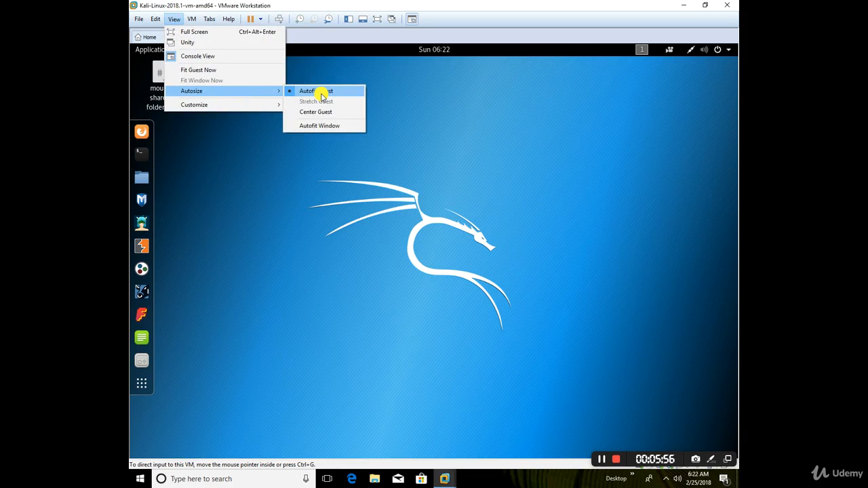
pyautogui.click(425, 205)
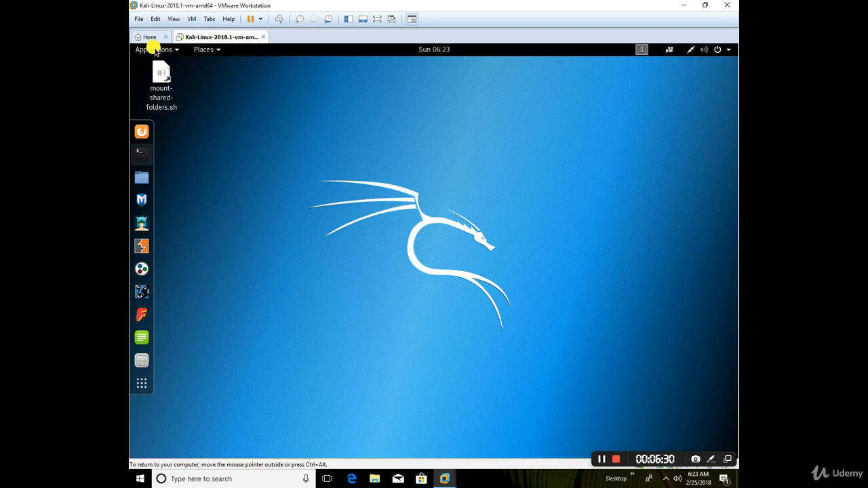
# Browse the Applications menu from 01 - Information Gathering to 02 - Vulnerability Analysis tools.
pyautogui.click(154, 51)
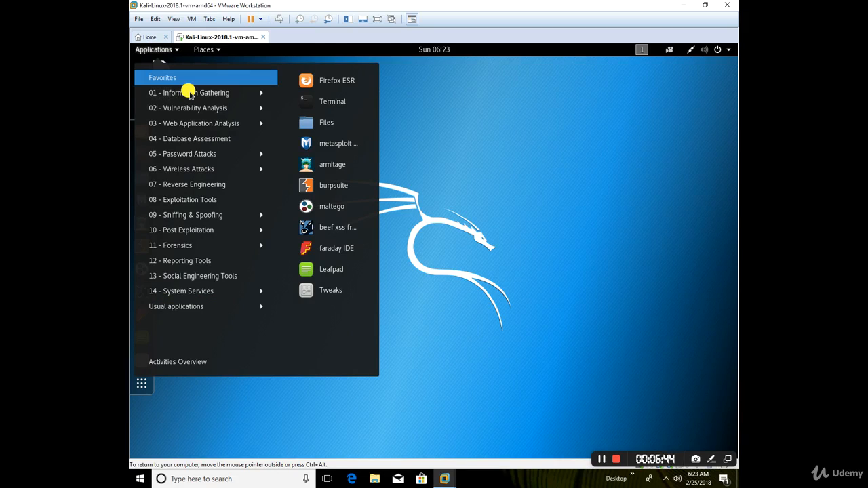
pyautogui.click(189, 93)
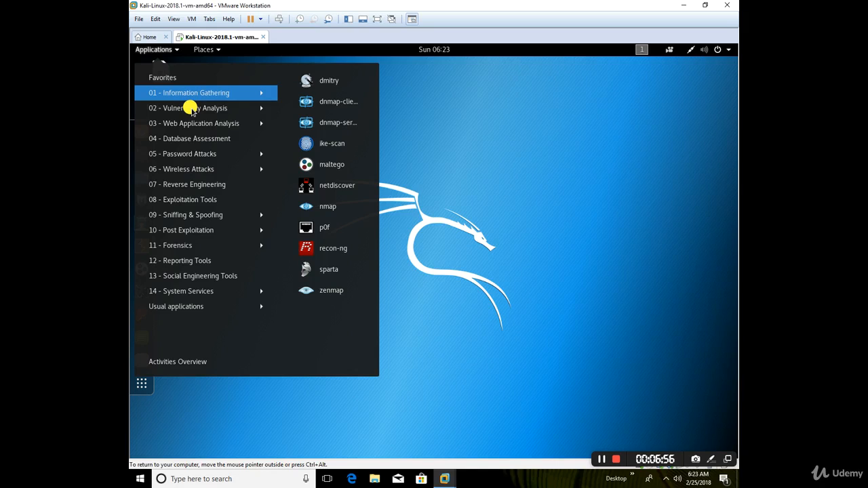
pyautogui.click(192, 109)
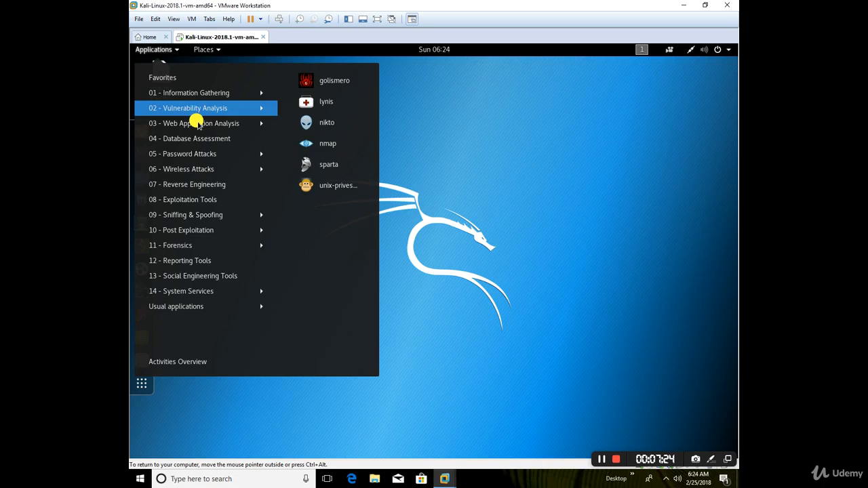
# Browse 03 - Web Application Analysis, then 04 - Database Assessment tools like sqlmap and bbqsql.
pyautogui.click(197, 122)
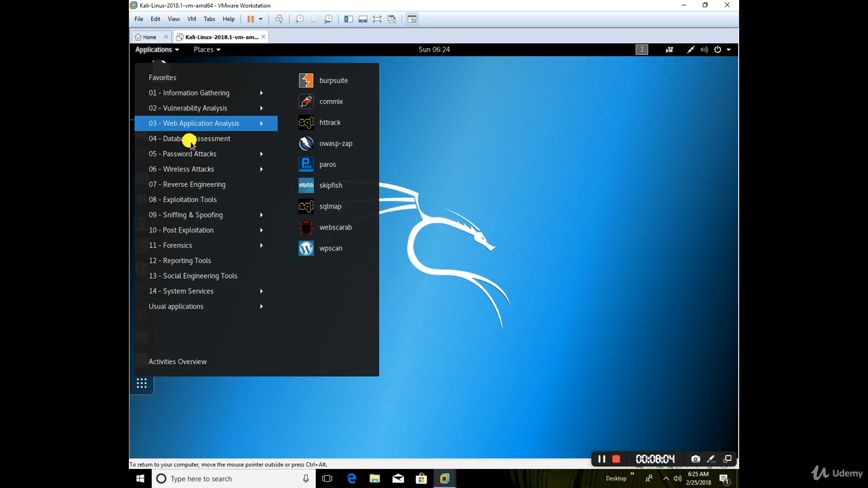
pyautogui.moveTo(191, 144)
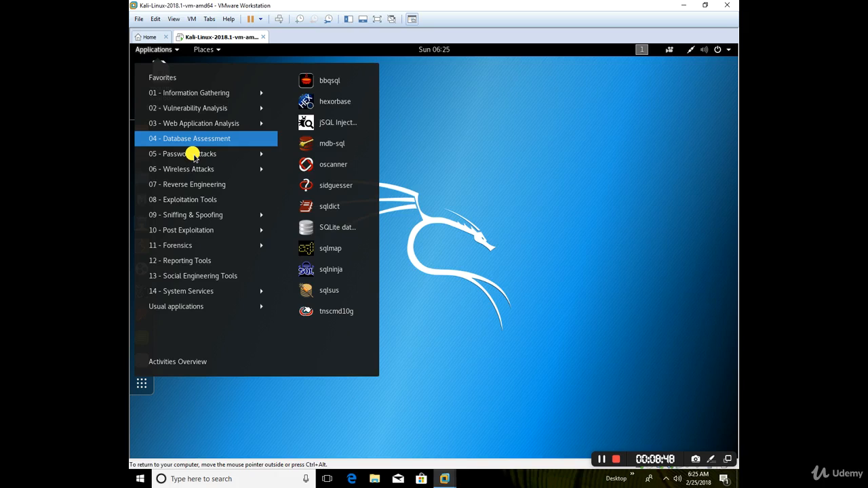
# Browse 05 - Password Attacks and 06 - Wireless Attacks, ending on 08 - Exploitation Tools.
pyautogui.click(194, 155)
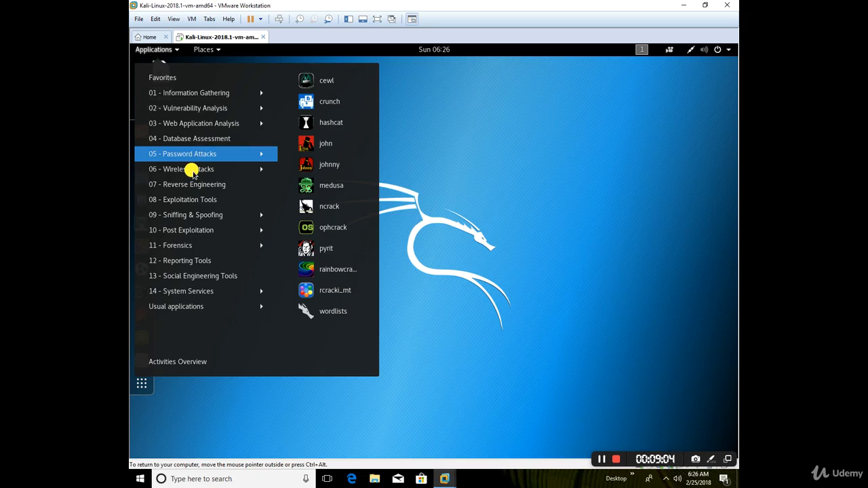
pyautogui.click(193, 172)
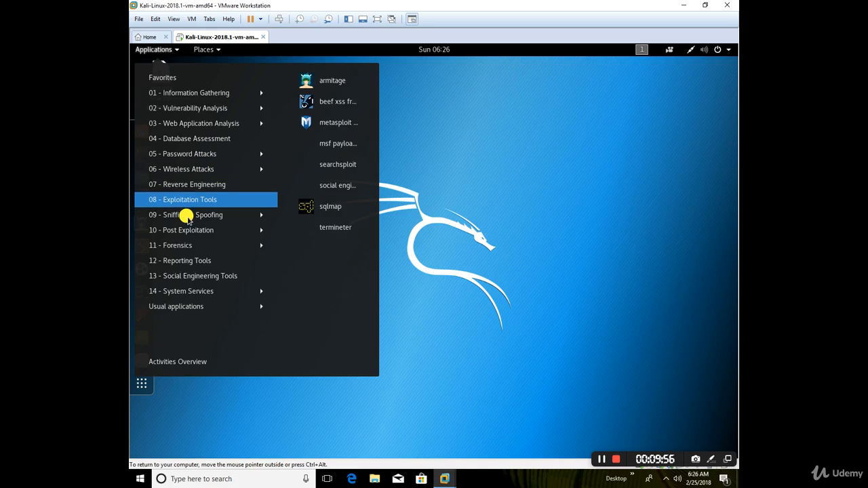
# Show the 09 - Sniffing & Spoofing submenu with ettercap, responder and wireshark.
pyautogui.moveTo(188, 215)
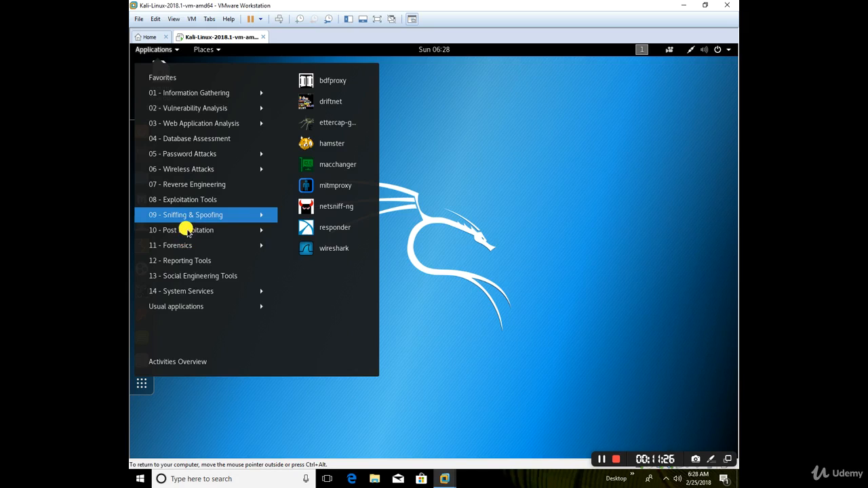
# Step through the Kali menu categories down to System Services, showing the beef and dradis start/stop entries.
pyautogui.moveTo(185, 231)
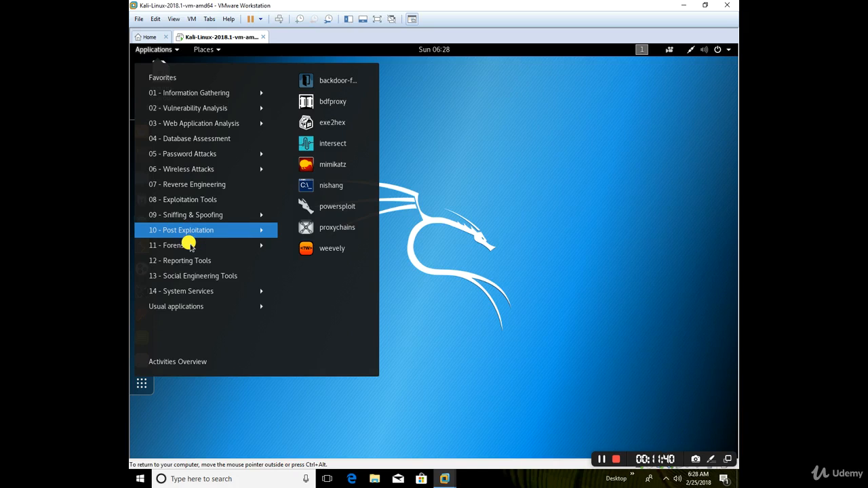
pyautogui.click(190, 246)
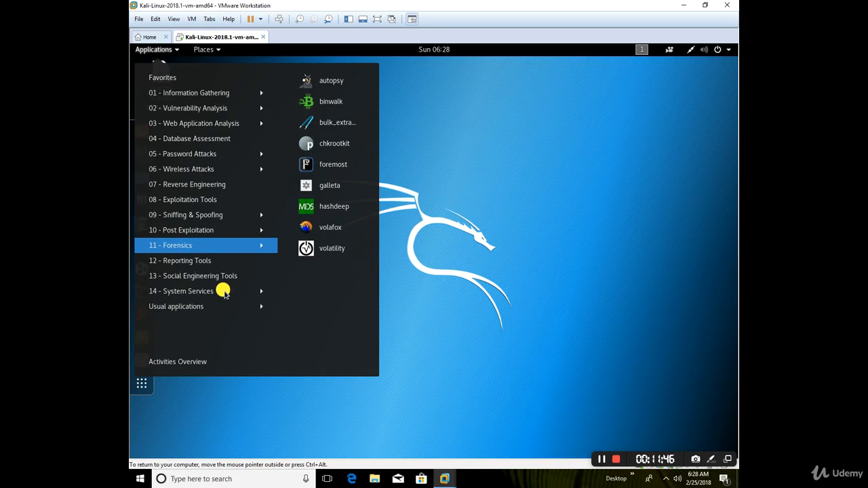
pyautogui.press('Down')
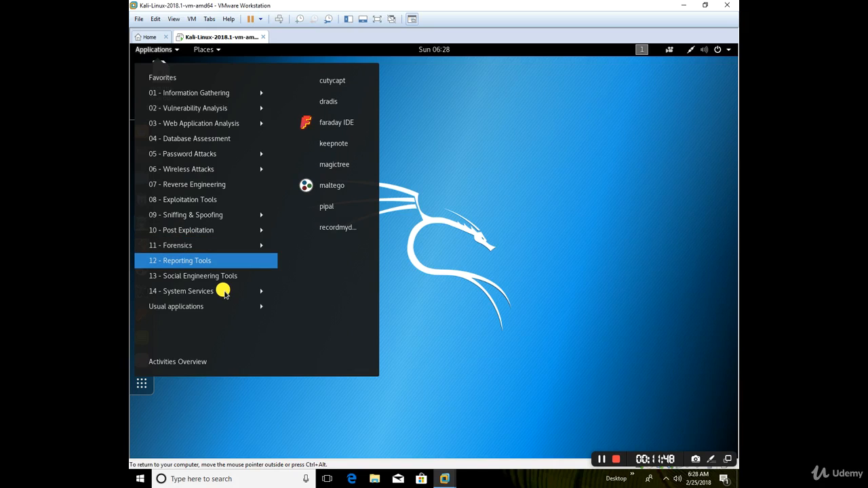
pyautogui.press('Down')
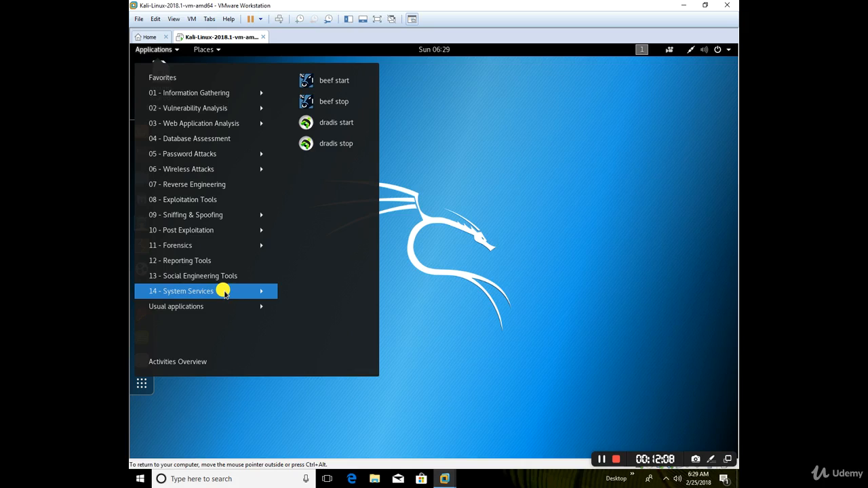
pyautogui.moveTo(257, 284)
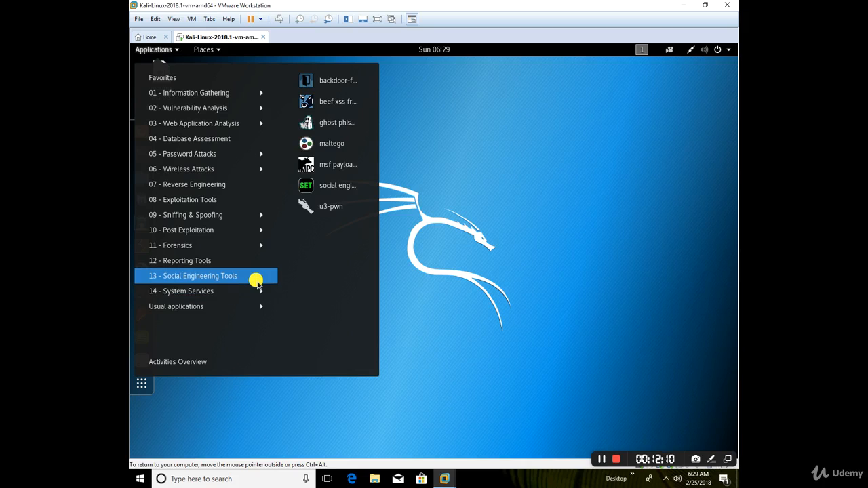